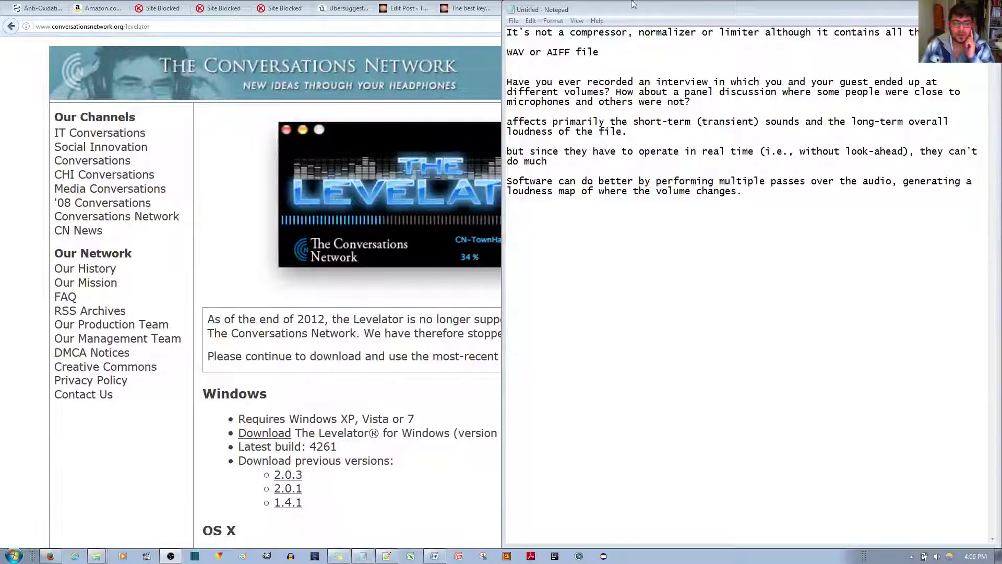
Step: Narrow the Notepad window and highlight the 'WAV or AIFF file' line on the Levelator page
drag(503, 258, 537, 258)
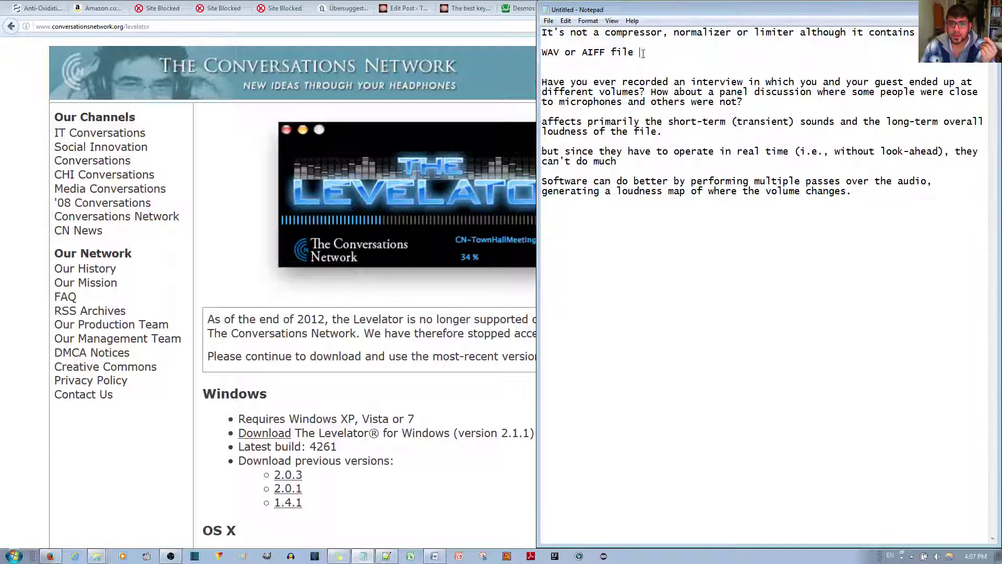
drag(643, 54, 543, 55)
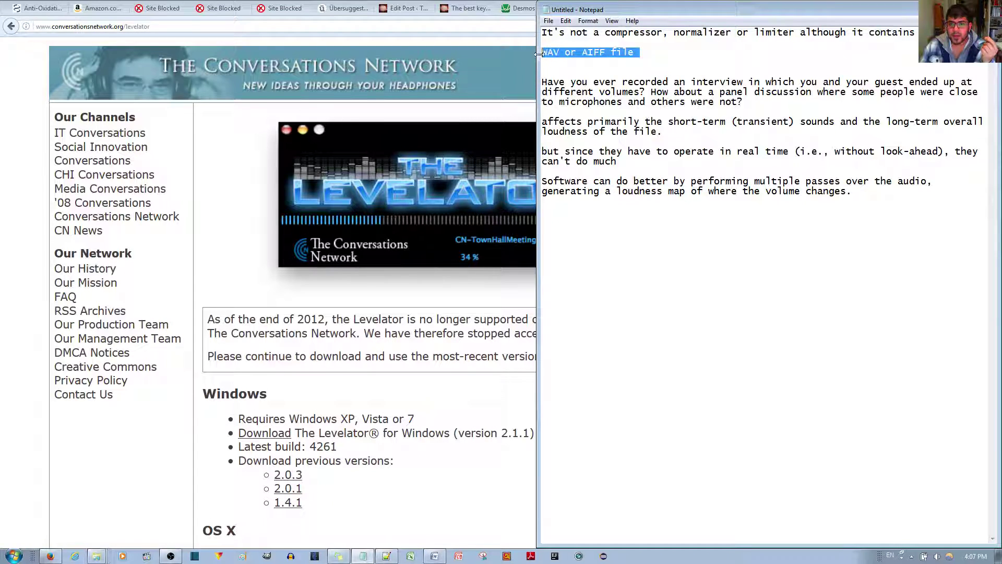
click(612, 60)
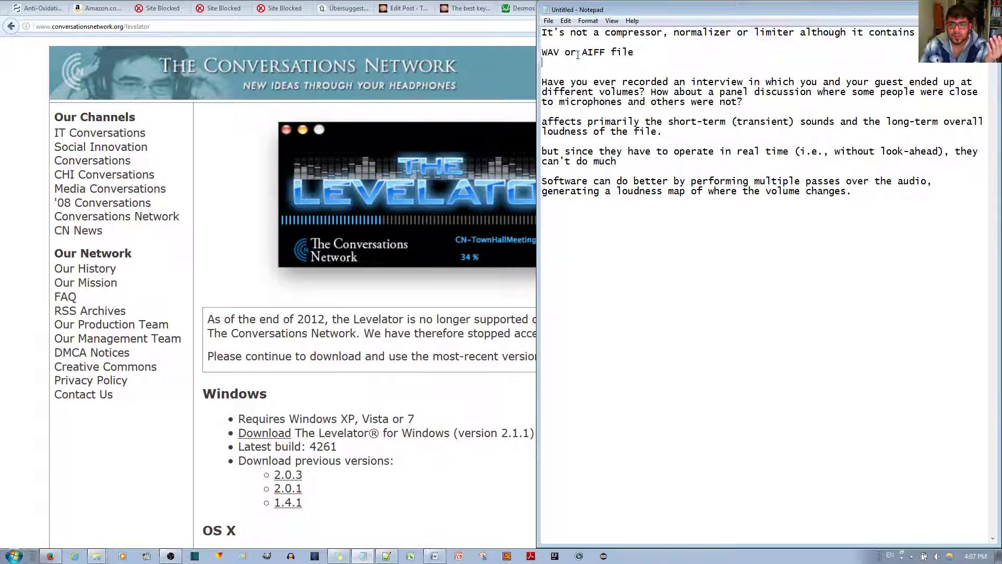
Step: Highlight 'WAV', the interview-recording phrase and 'guest' on the Levelator page in turn
drag(561, 53, 541, 54)
click(543, 54)
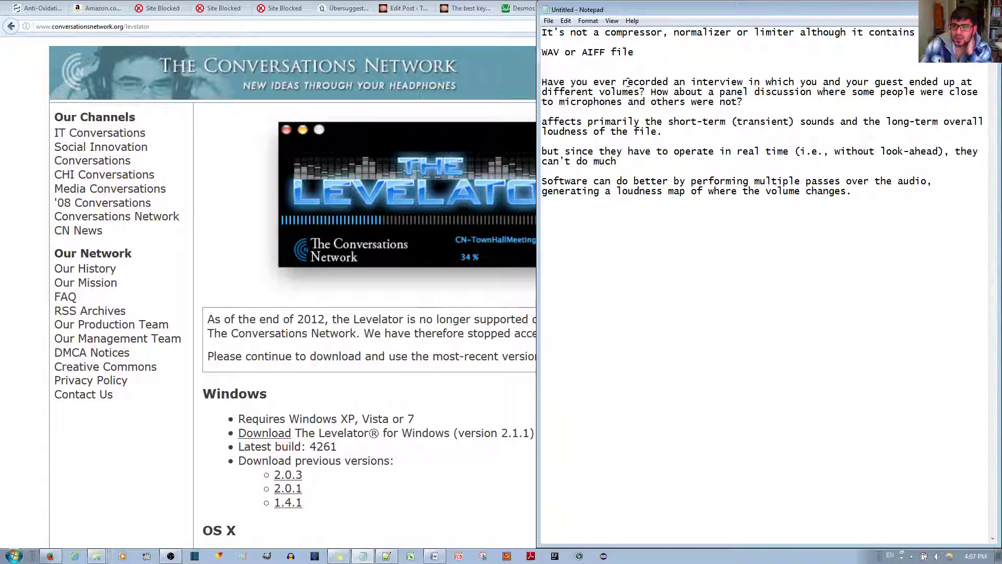
drag(628, 80, 750, 82)
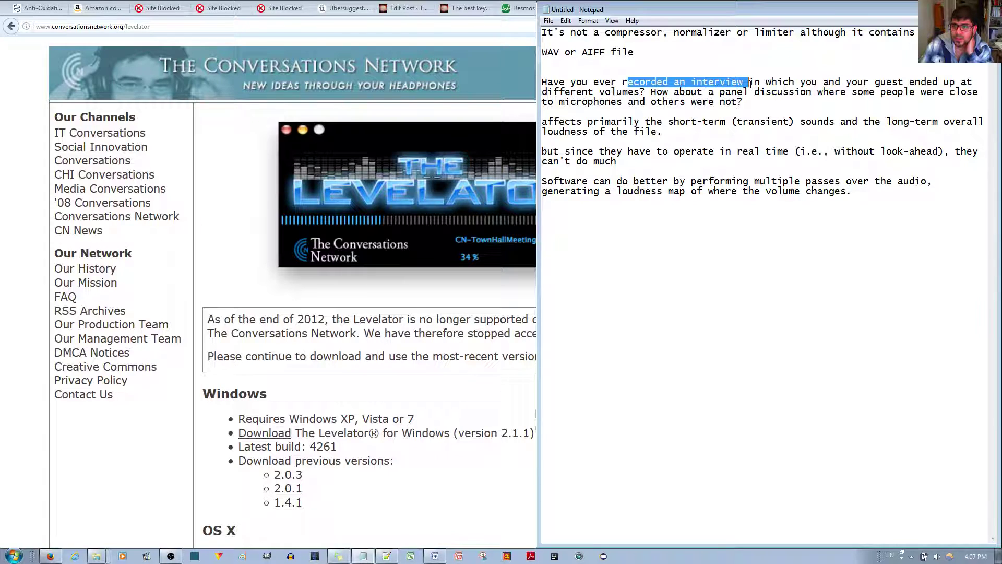
click(820, 84)
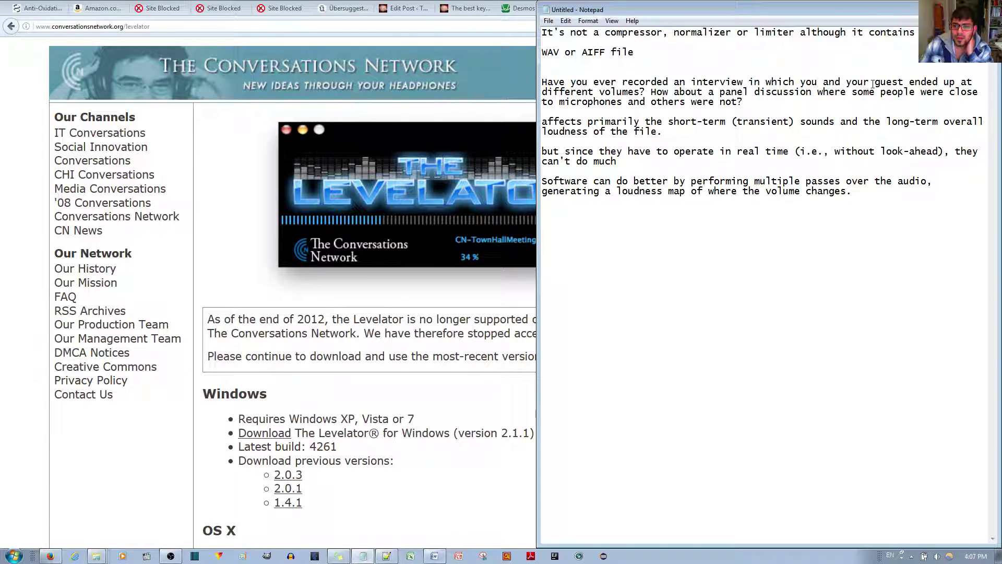
drag(873, 83, 913, 84)
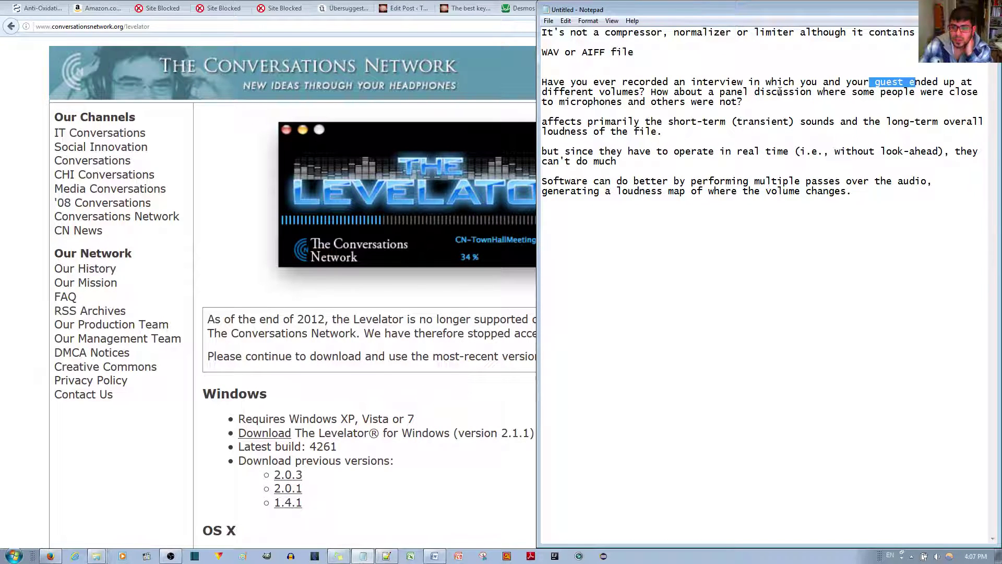
click(754, 113)
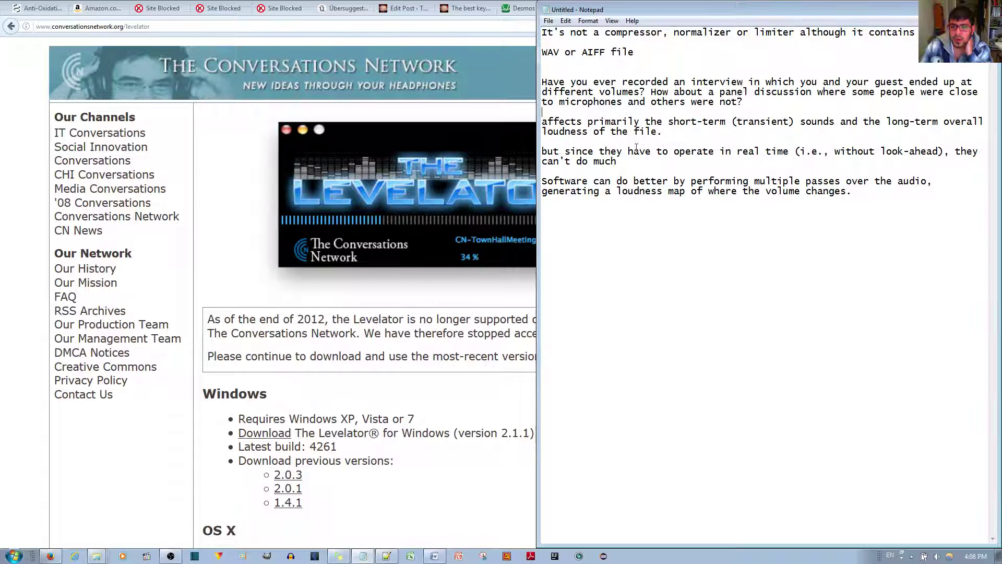
drag(692, 184, 818, 196)
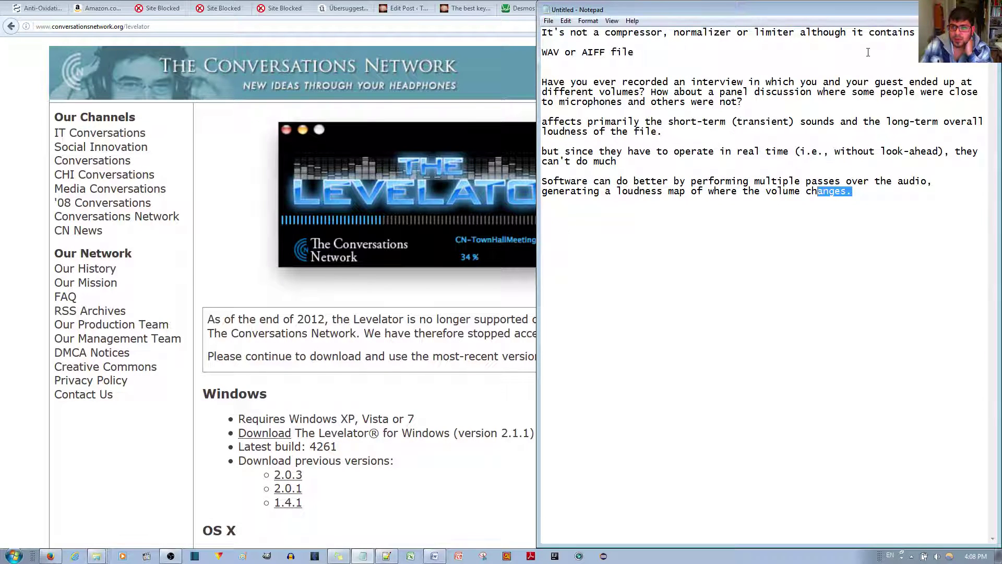
click(895, 187)
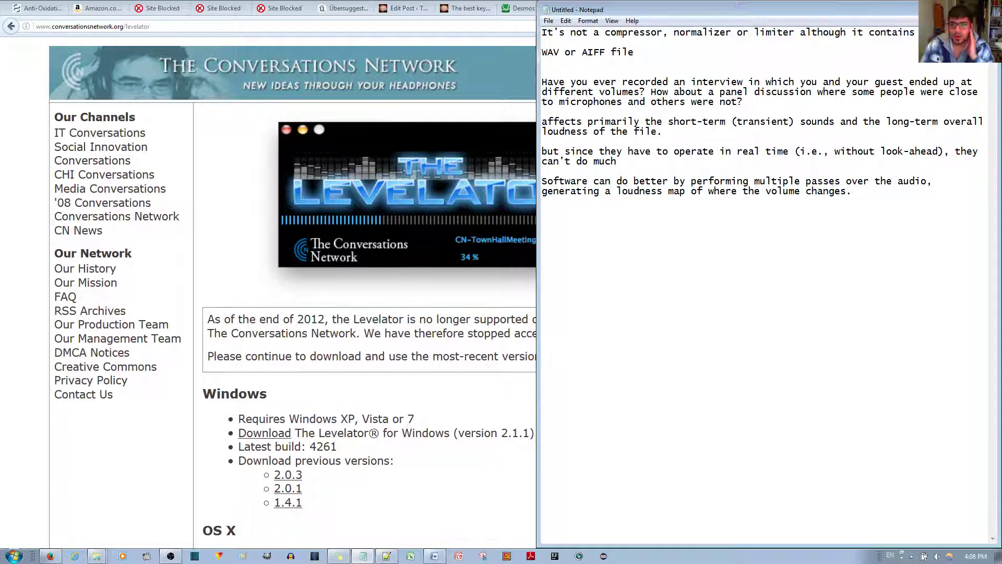
Step: Switch past the notes and browser to the Levelator folder and launch Audacity
key(alt+Tab)
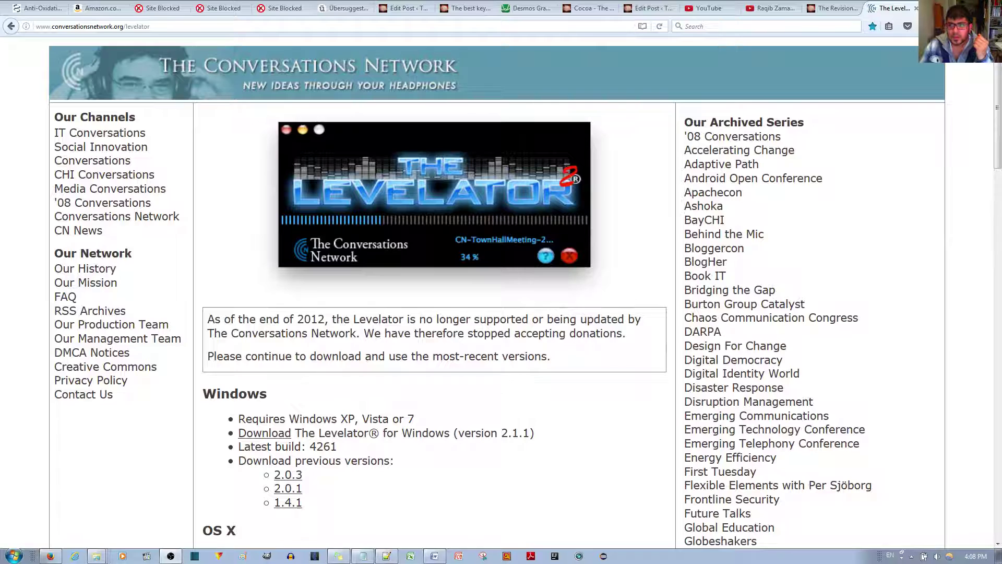
key(alt+Tab)
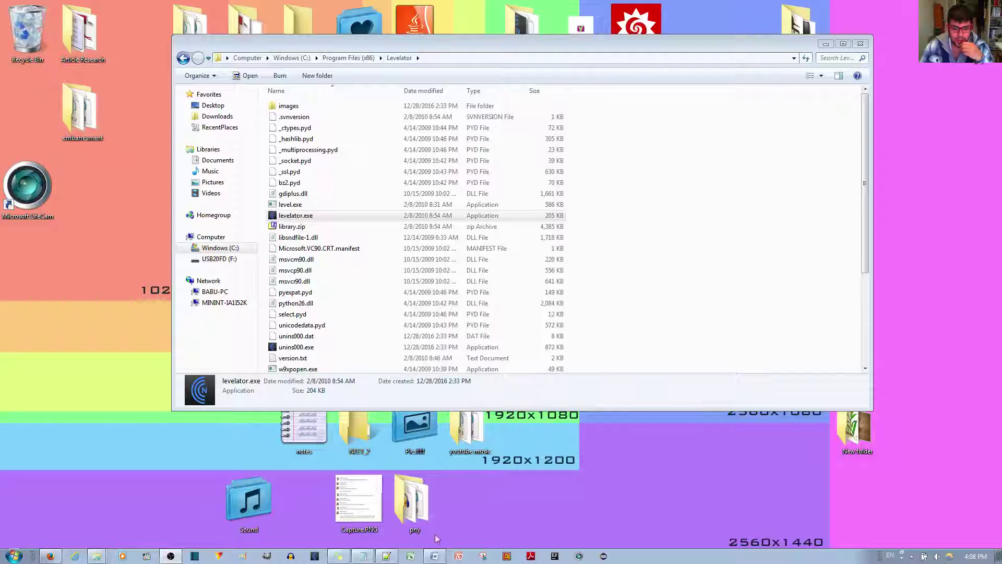
click(290, 556)
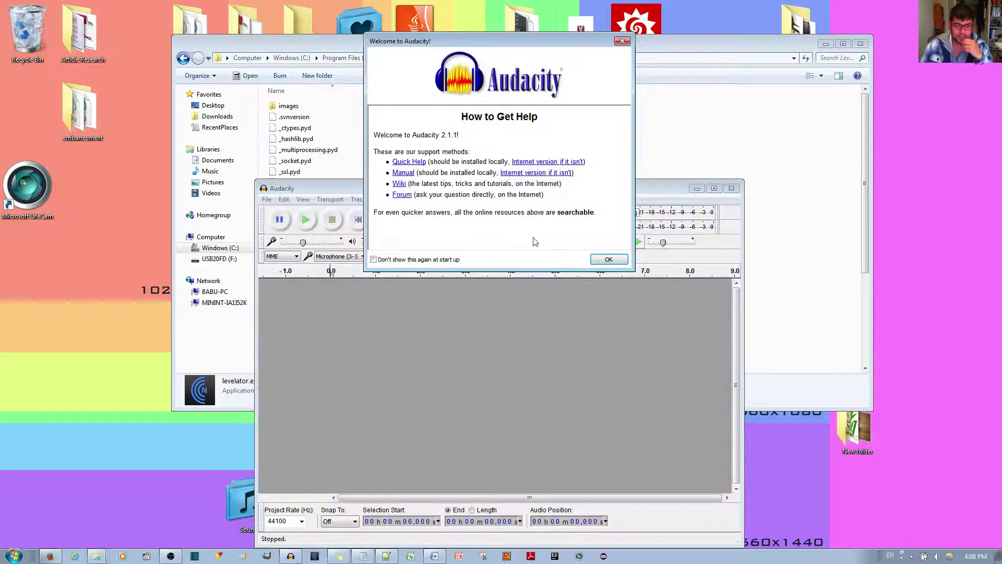
Step: Record a roughly 8.6-second stereo voice clip in maximized Audacity and play it back
click(600, 258)
click(714, 188)
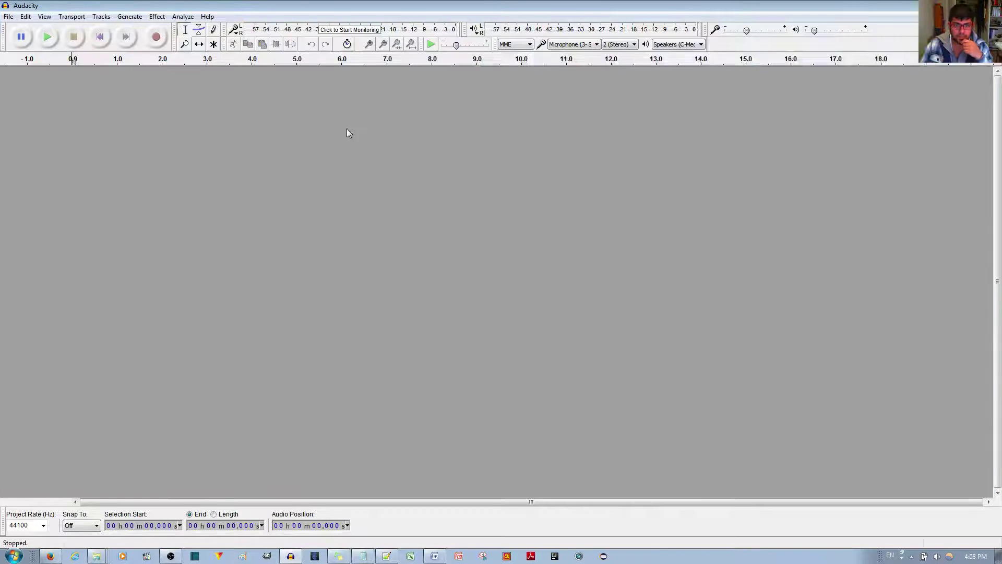
click(157, 36)
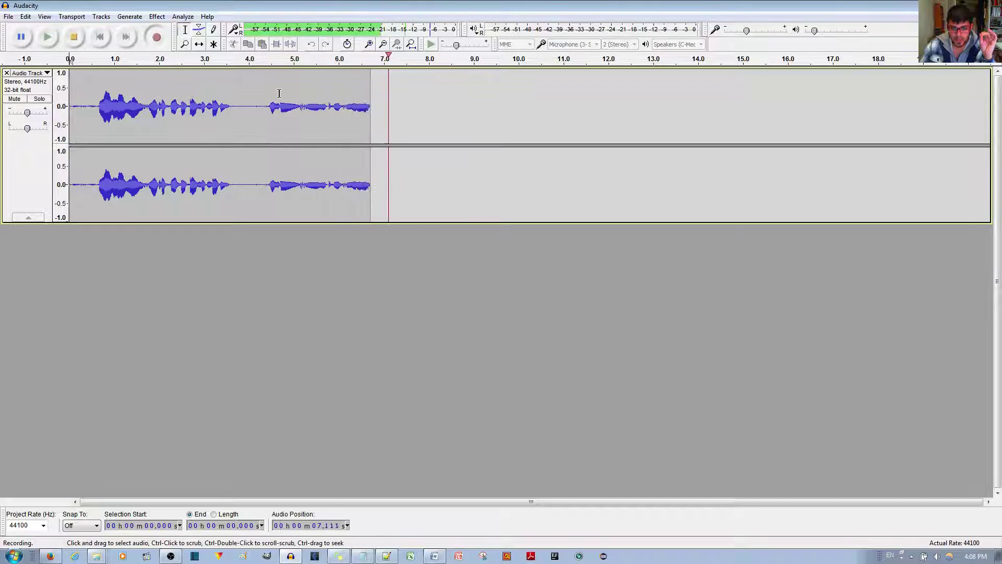
click(75, 38)
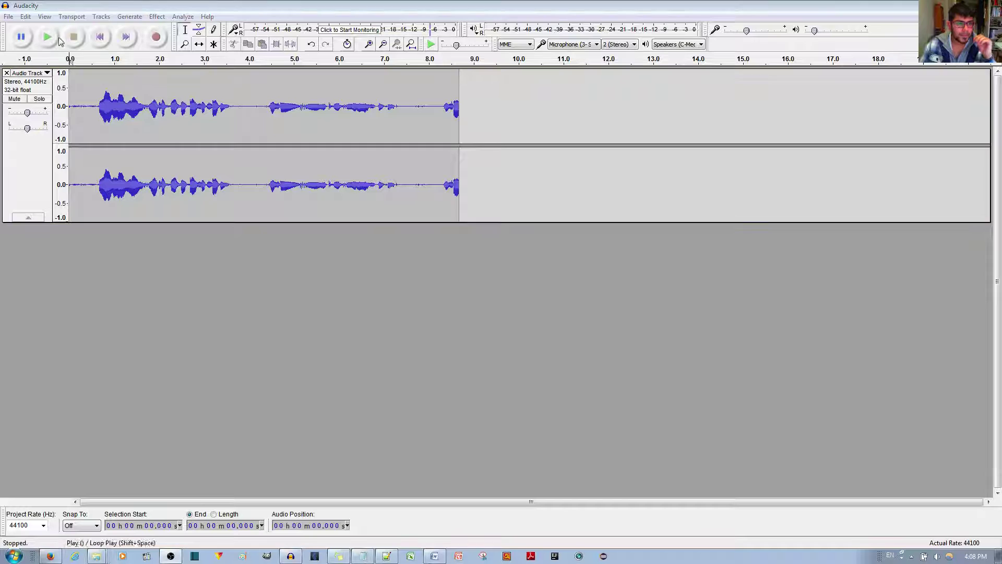
click(50, 38)
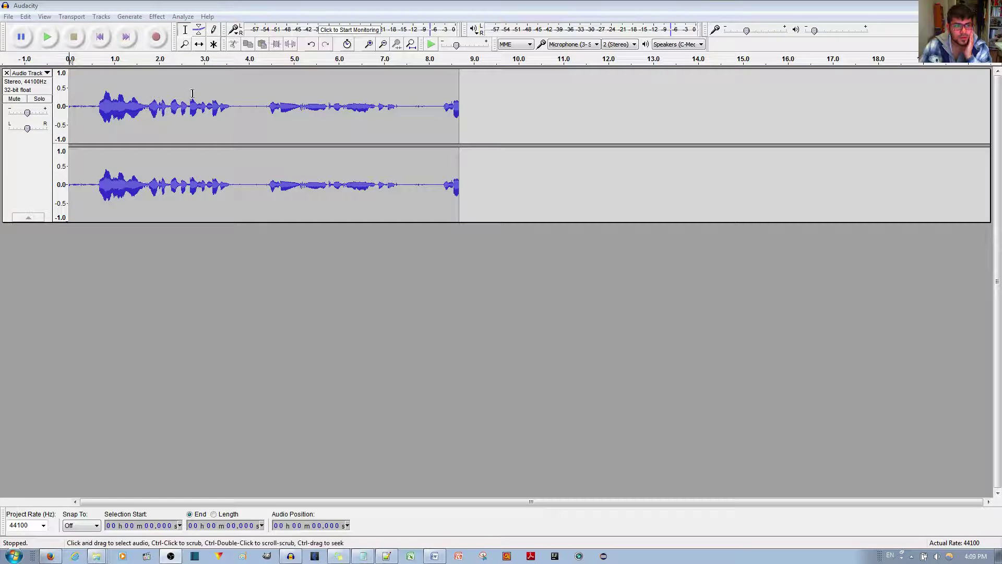
Step: Export the selected track to the Desktop as test.mp3
click(38, 175)
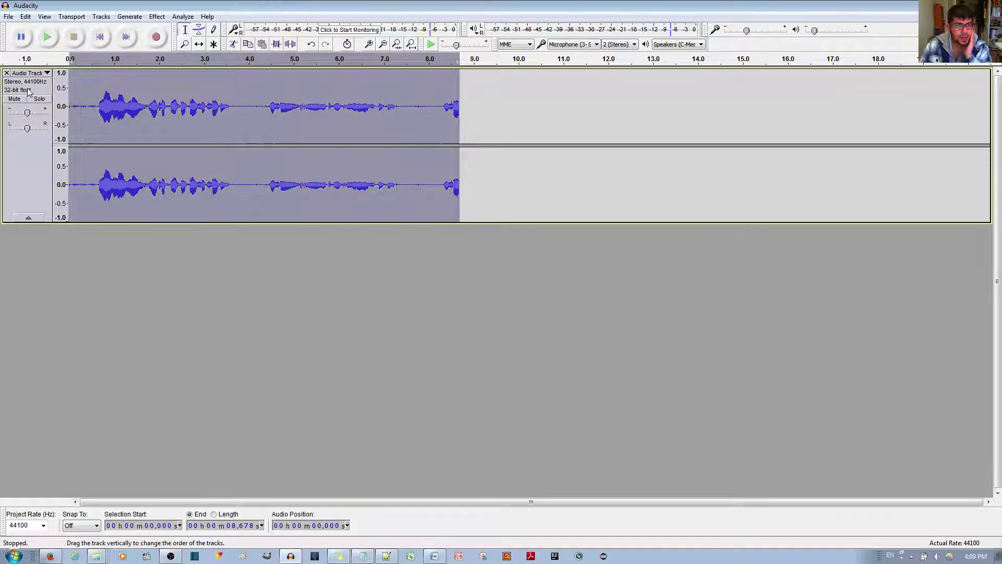
click(9, 16)
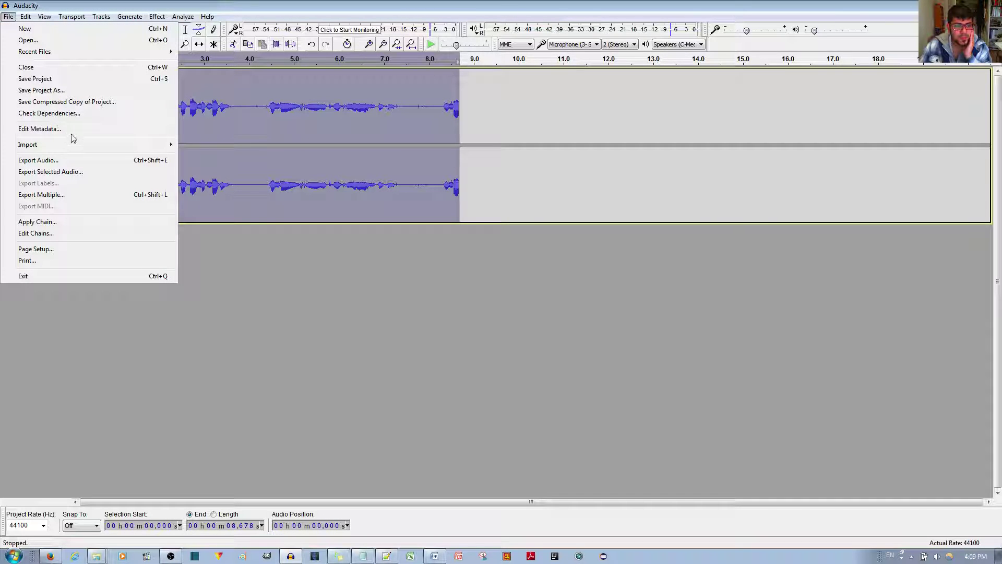
click(62, 163)
click(29, 104)
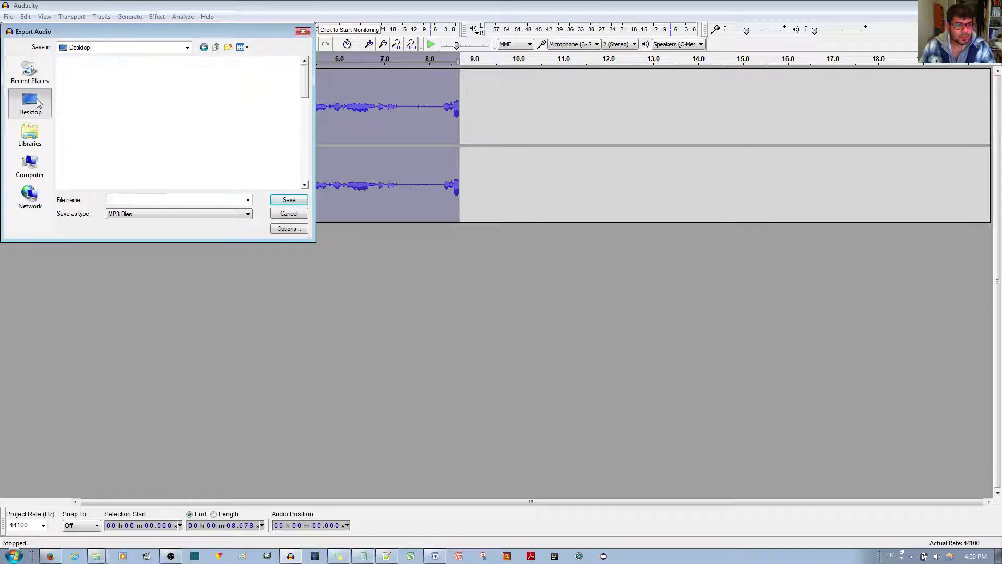
text(test)
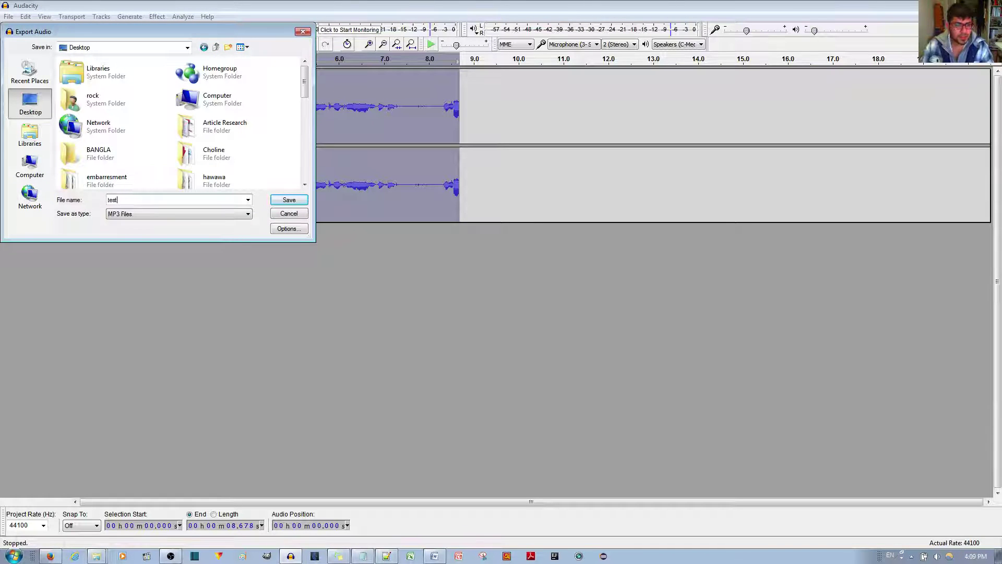
click(289, 200)
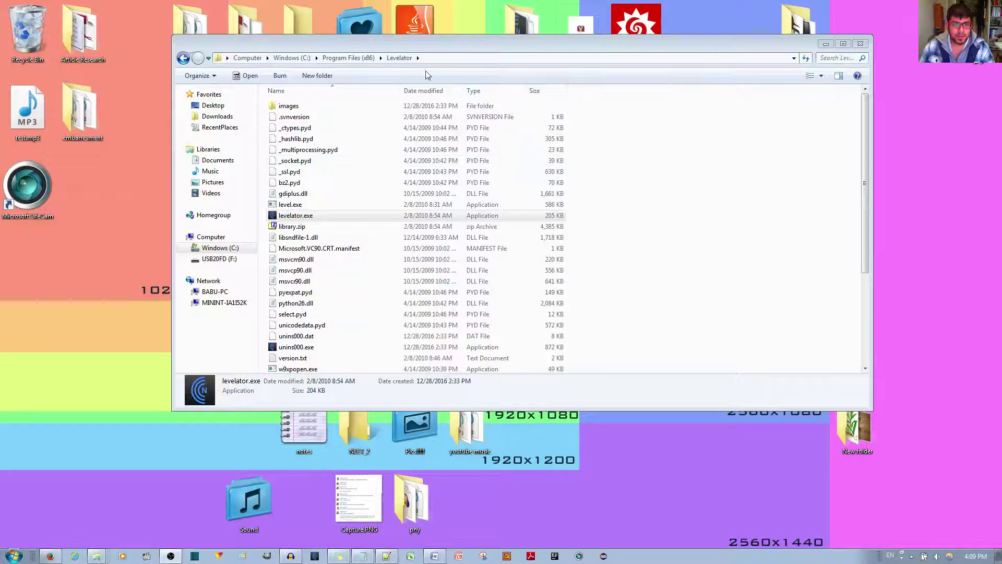
Step: Launch levelator.exe, drop test.mp3 onto it, and dismiss the unsupported-format warning
drag(447, 42, 523, 87)
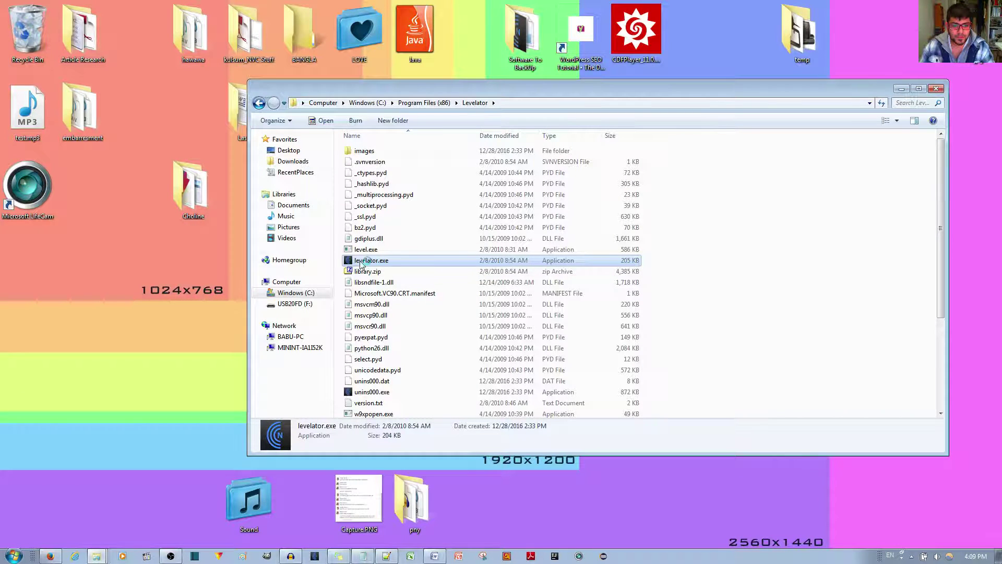
double_click(360, 262)
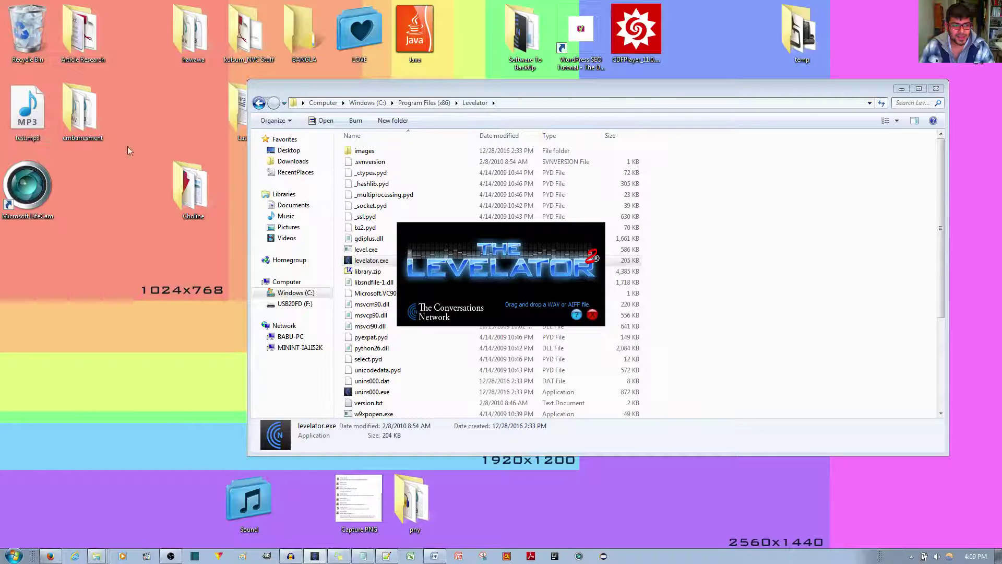
click(28, 113)
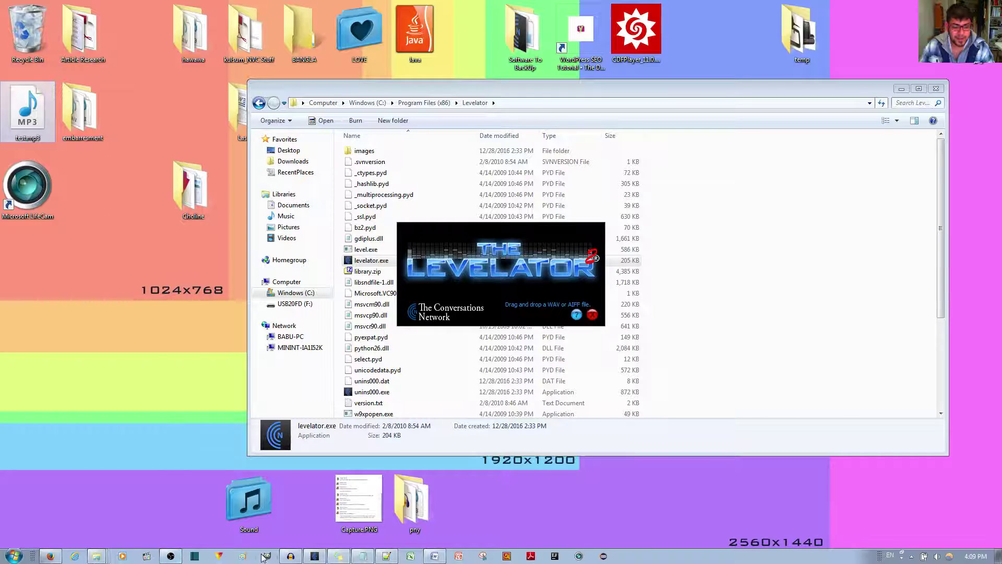
drag(24, 113, 464, 280)
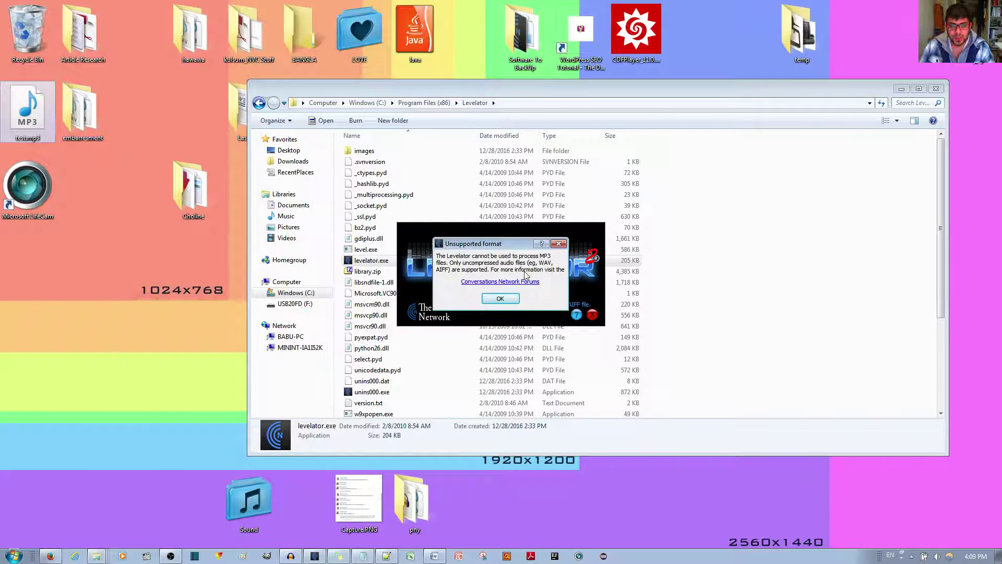
click(559, 243)
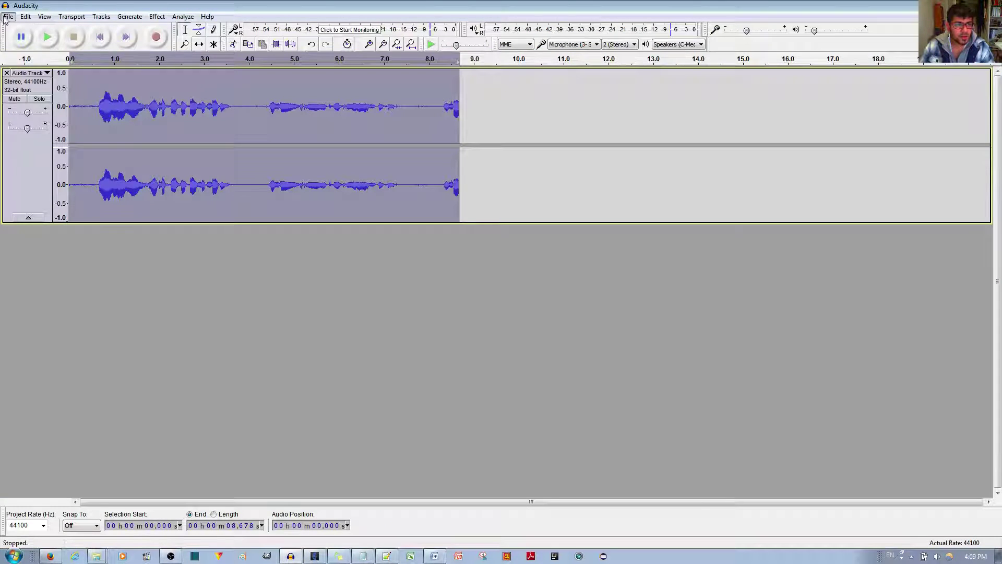
Step: Export the recording to the Desktop as test.wav in WAV (Microsoft) signed 16-bit PCM format
click(8, 16)
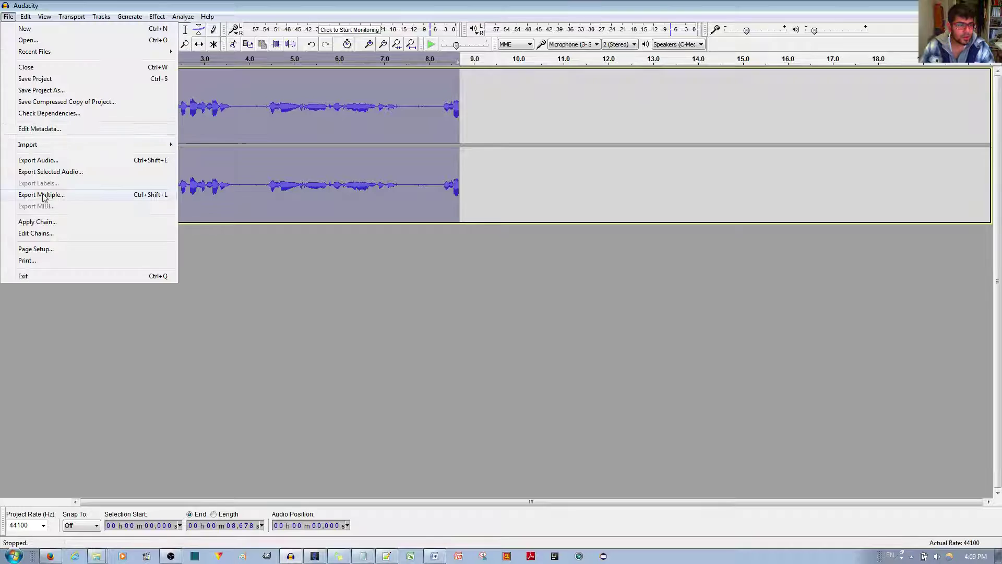
click(41, 160)
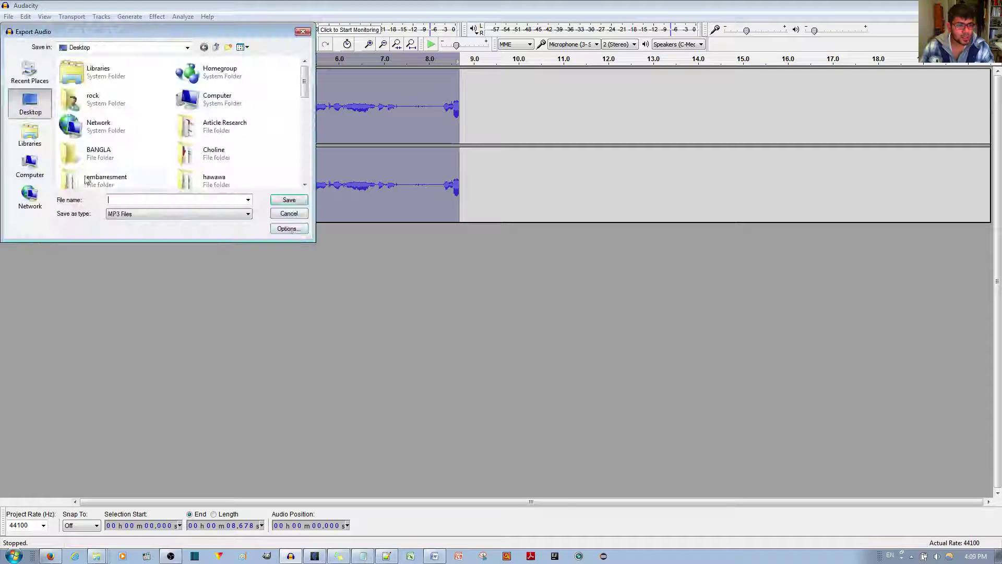
click(210, 213)
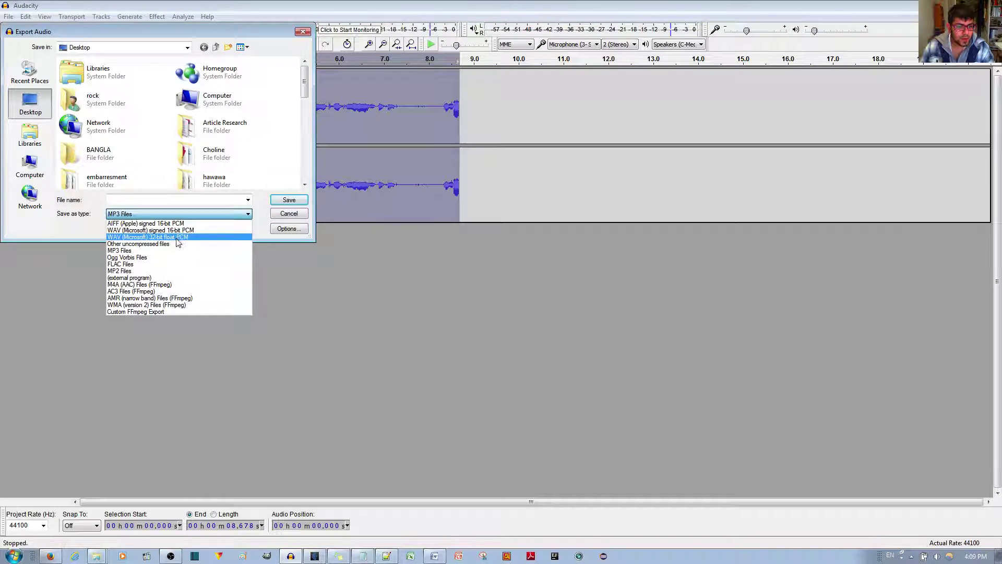
click(177, 230)
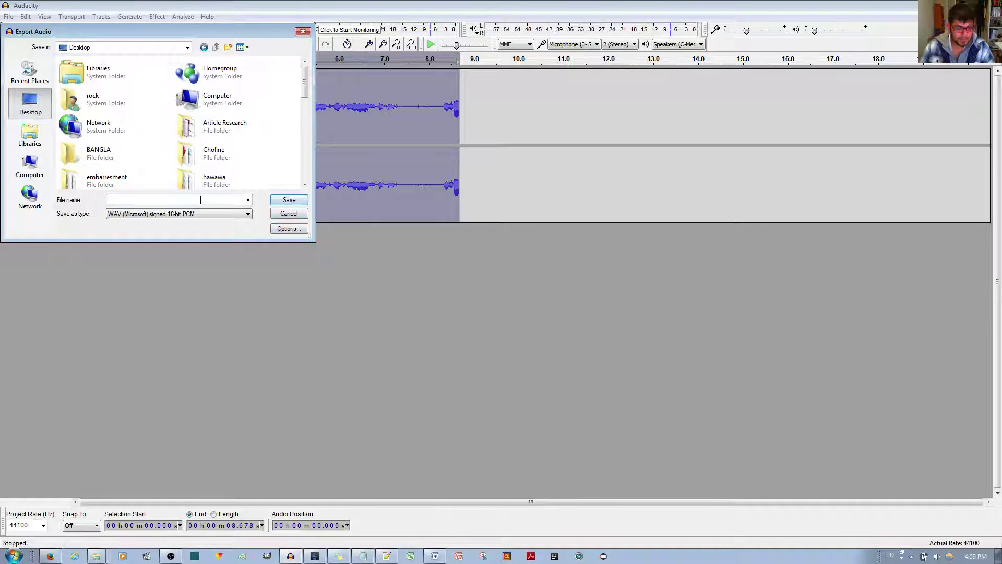
text(test)
click(295, 202)
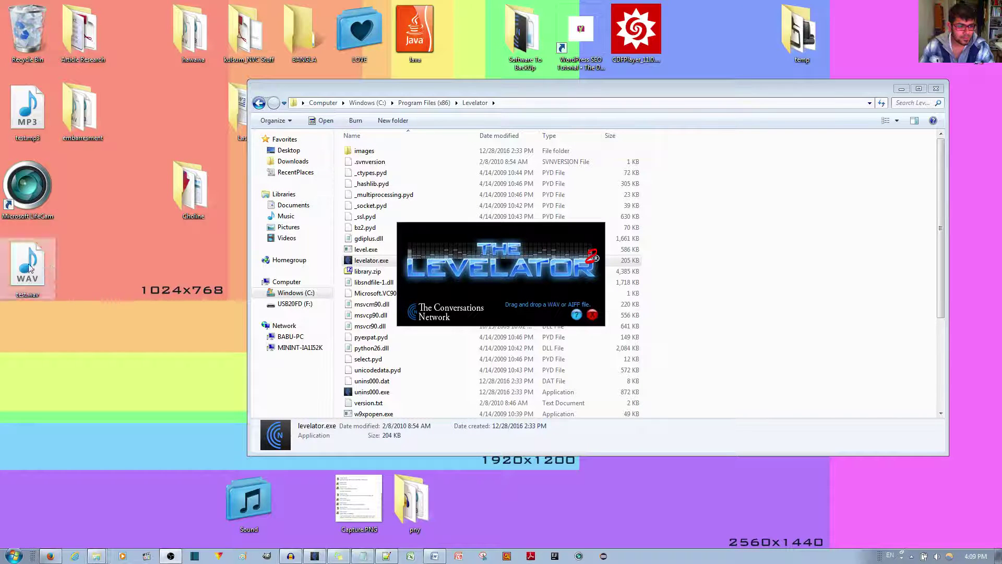
Step: Drop test.wav onto the Levelator and play the resulting test.output.wav
drag(29, 266, 494, 268)
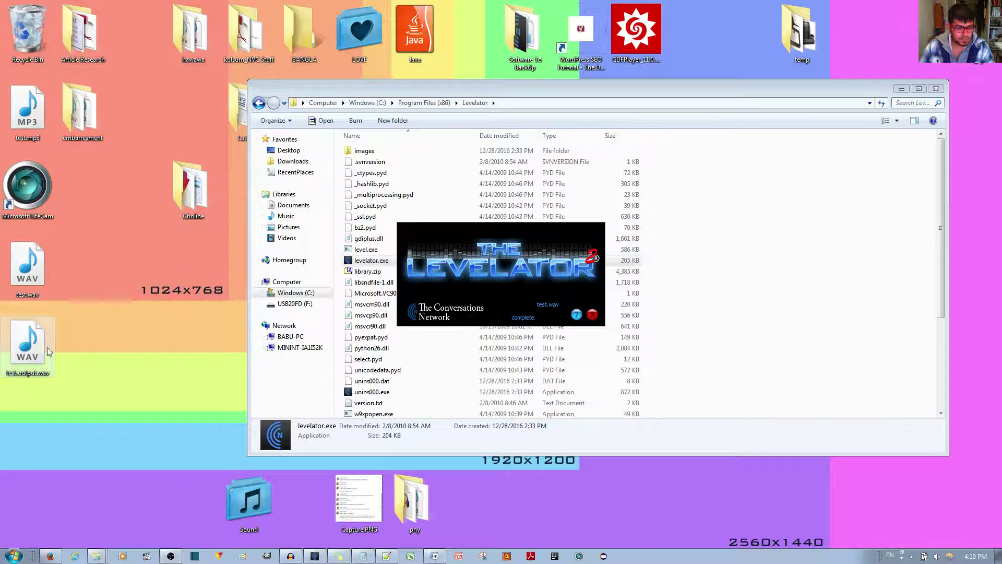
double_click(31, 345)
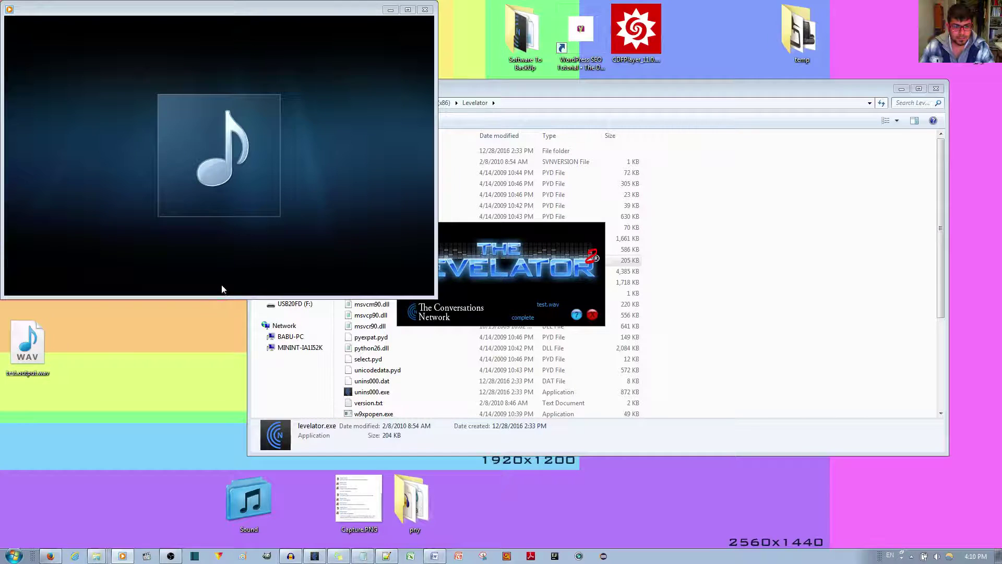
click(425, 10)
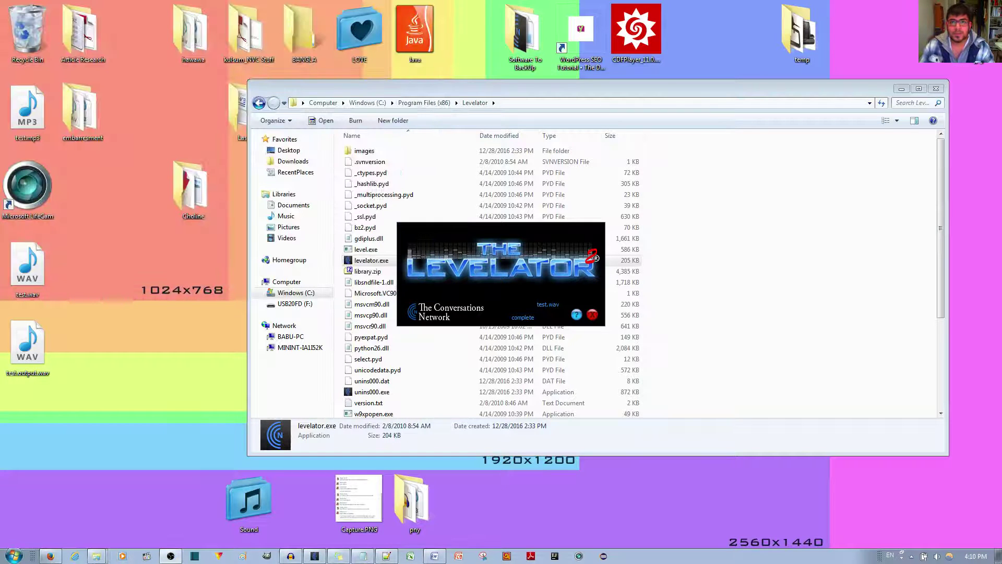